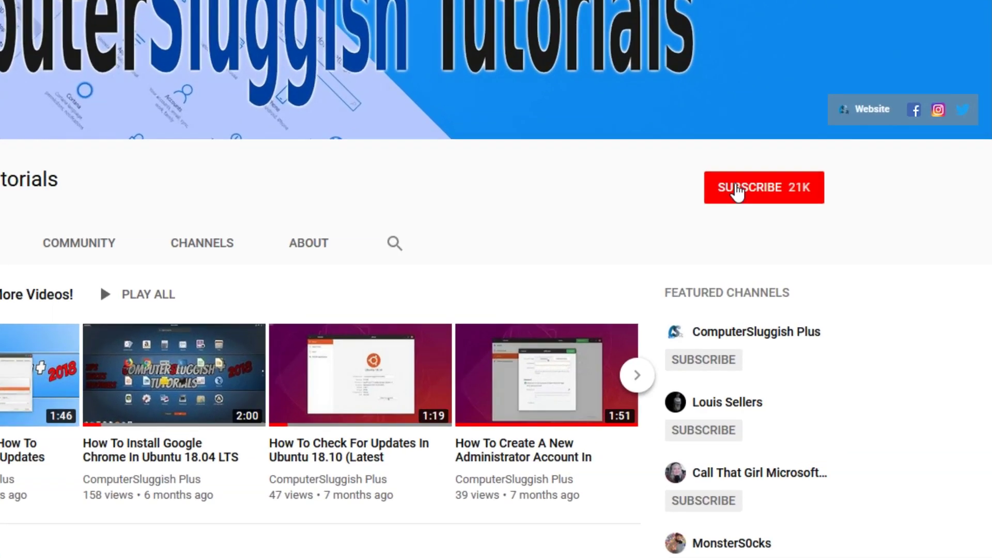
# - Subscribe to the tutorial's YouTube channel and turn on its notification bell
pyautogui.click(773, 197)
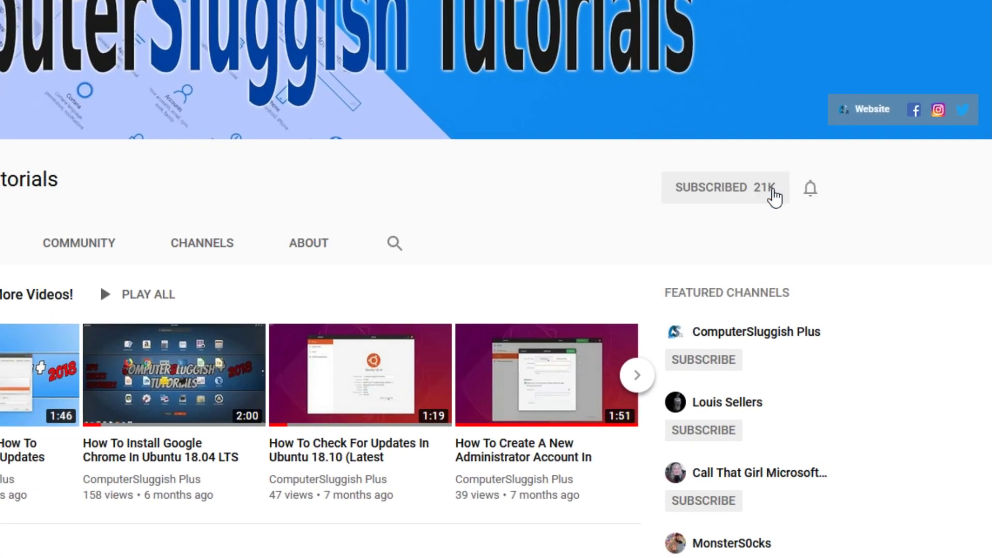
pyautogui.click(811, 189)
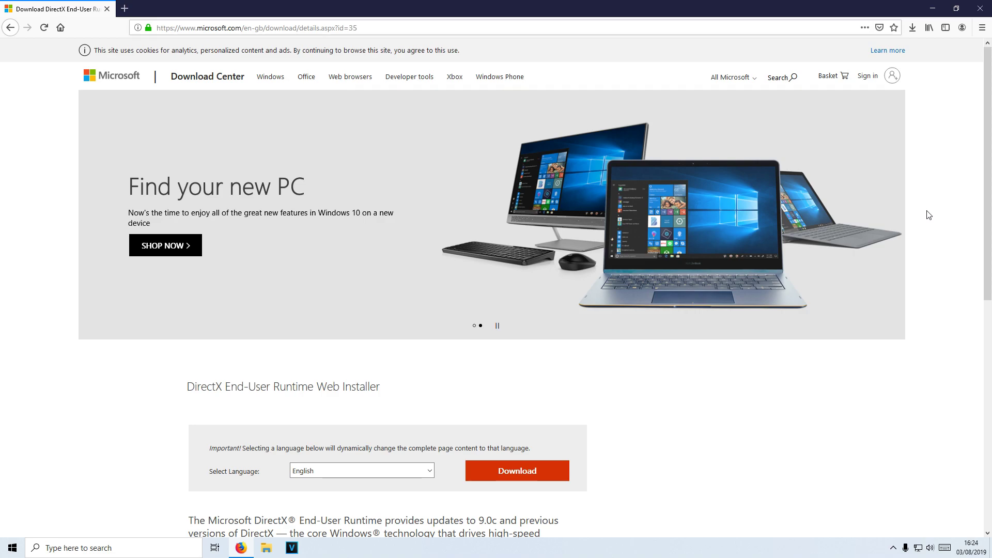
pyautogui.scroll(-2, 898, 316)
pyautogui.scroll(-3, 898, 342)
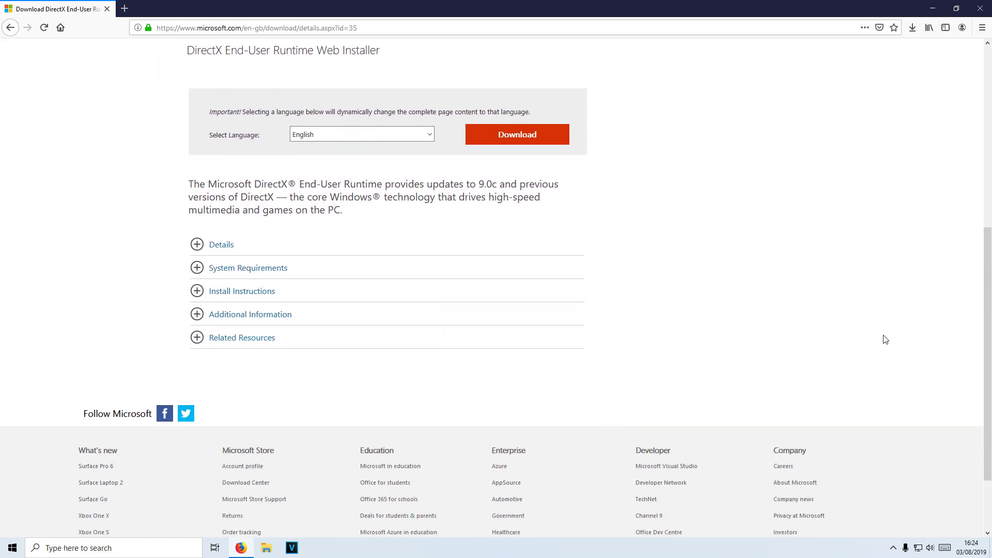
pyautogui.scroll(1, 857, 293)
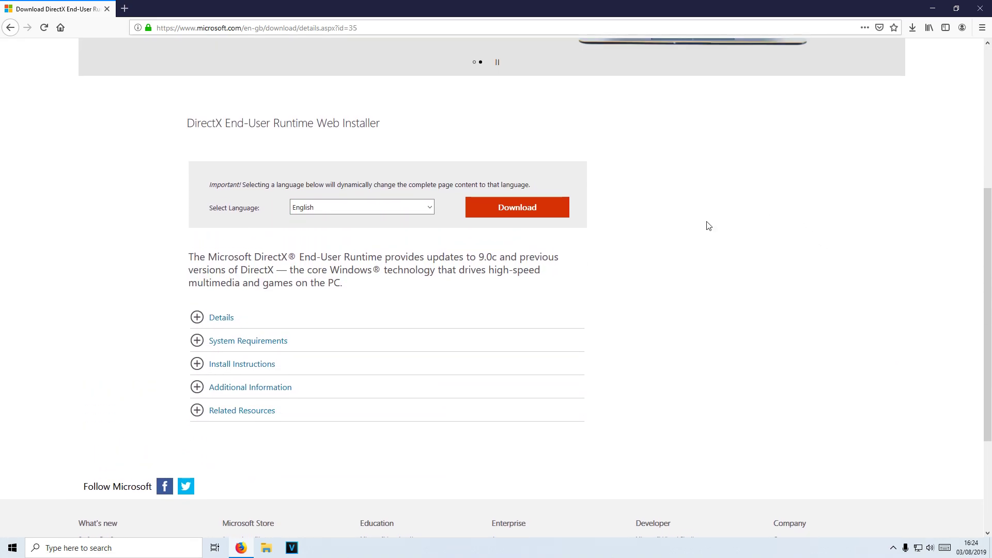
# - Download and save dxwebsetup.exe, then launch it from the downloads list
pyautogui.click(533, 210)
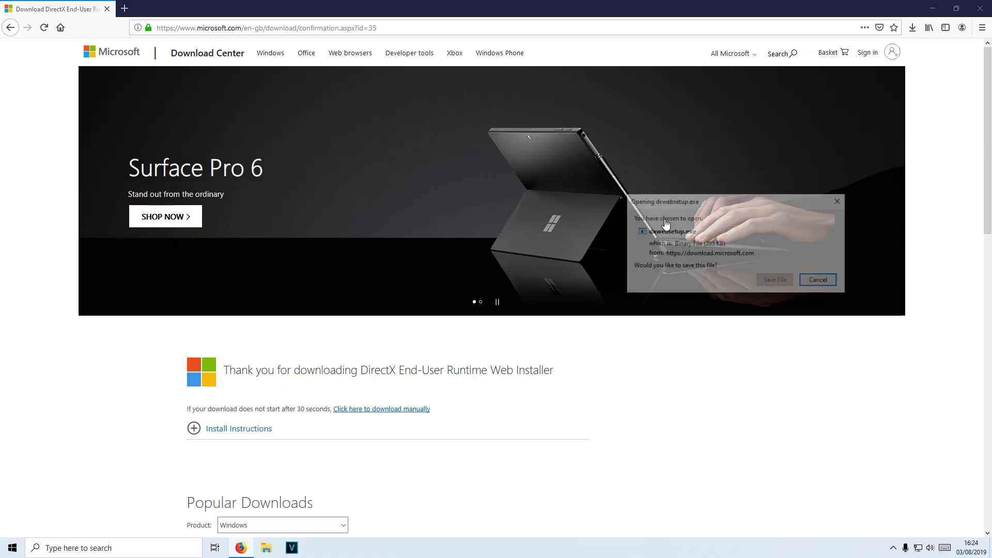
pyautogui.click(788, 281)
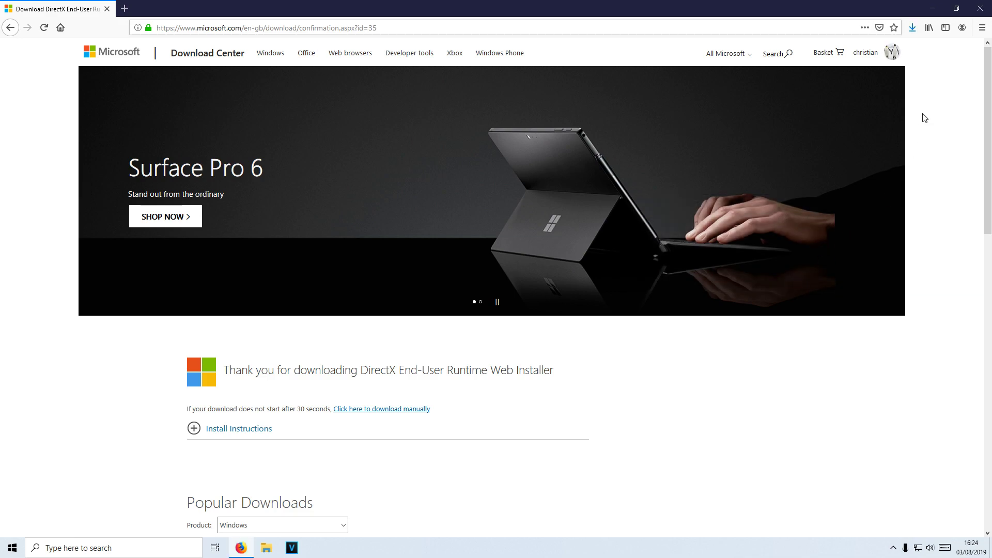
pyautogui.click(911, 27)
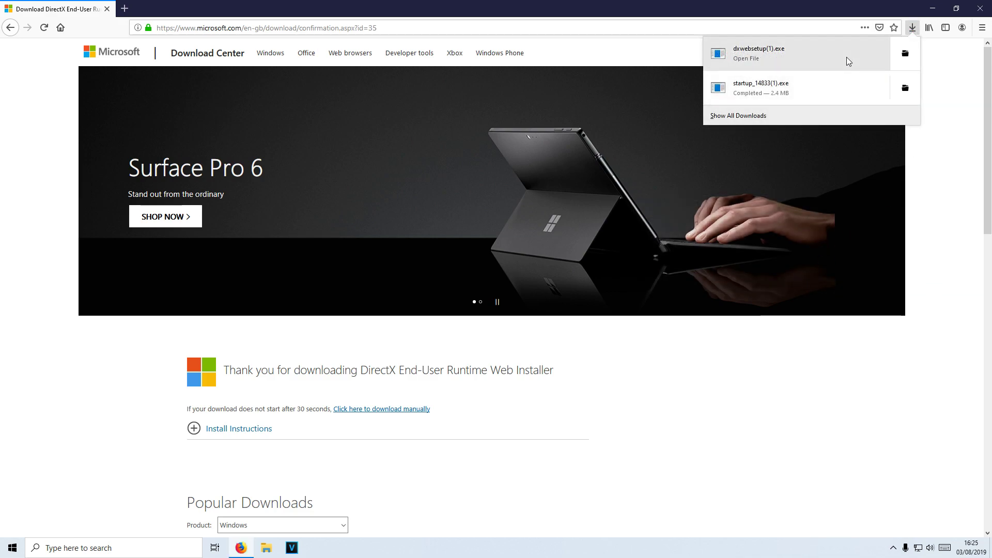
pyautogui.click(847, 56)
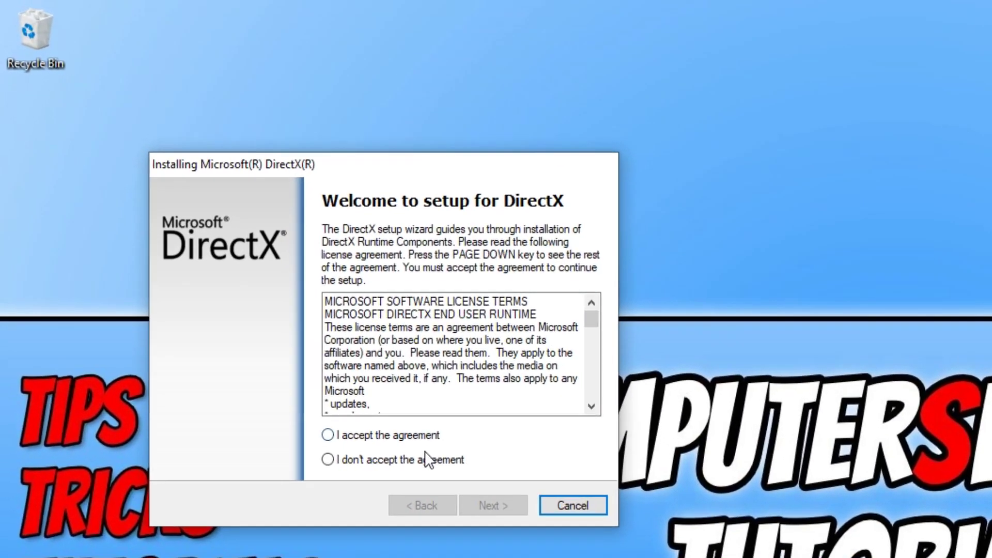
# - Accept the DirectX licence, untick 'Install the Bing Bar', and continue setup
pyautogui.click(422, 437)
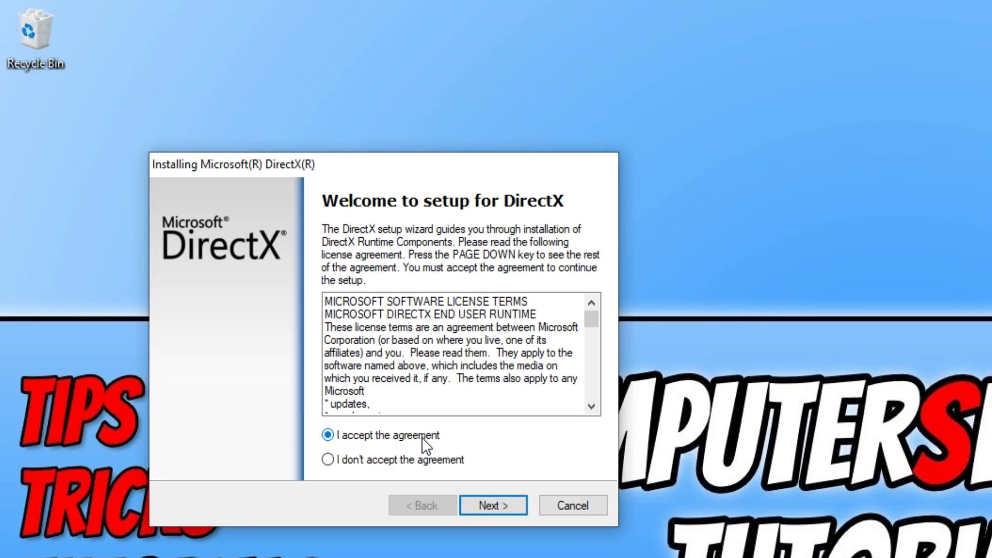
pyautogui.click(492, 505)
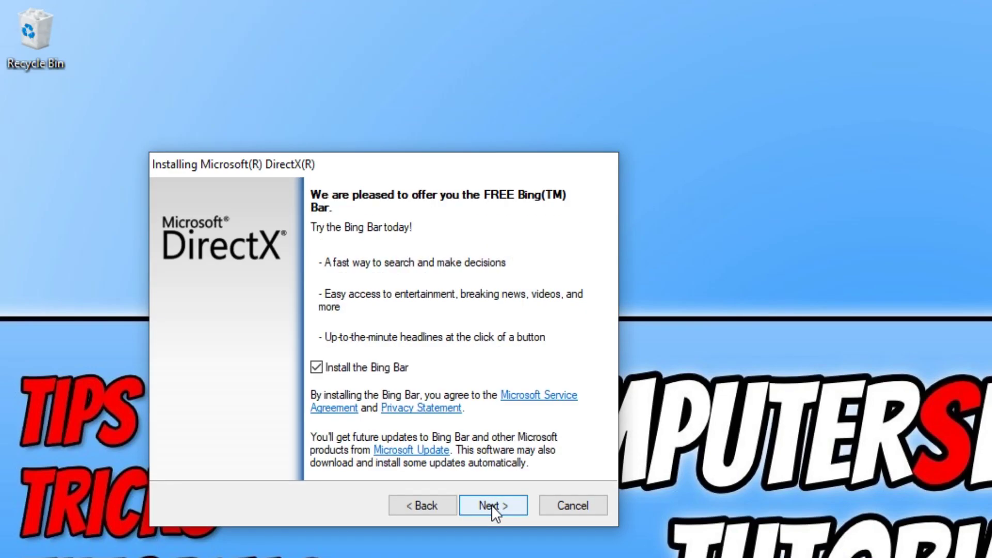
pyautogui.click(368, 370)
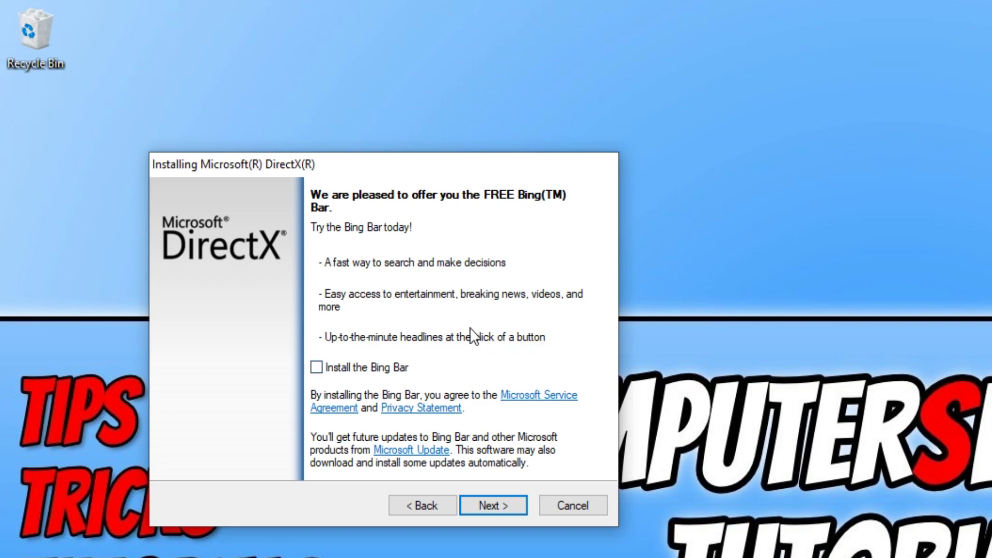
pyautogui.click(499, 504)
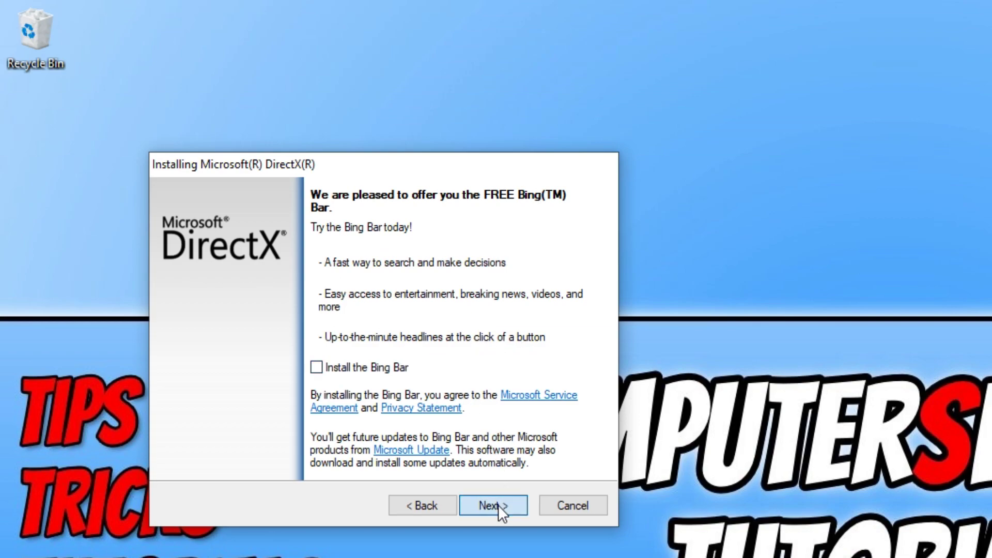